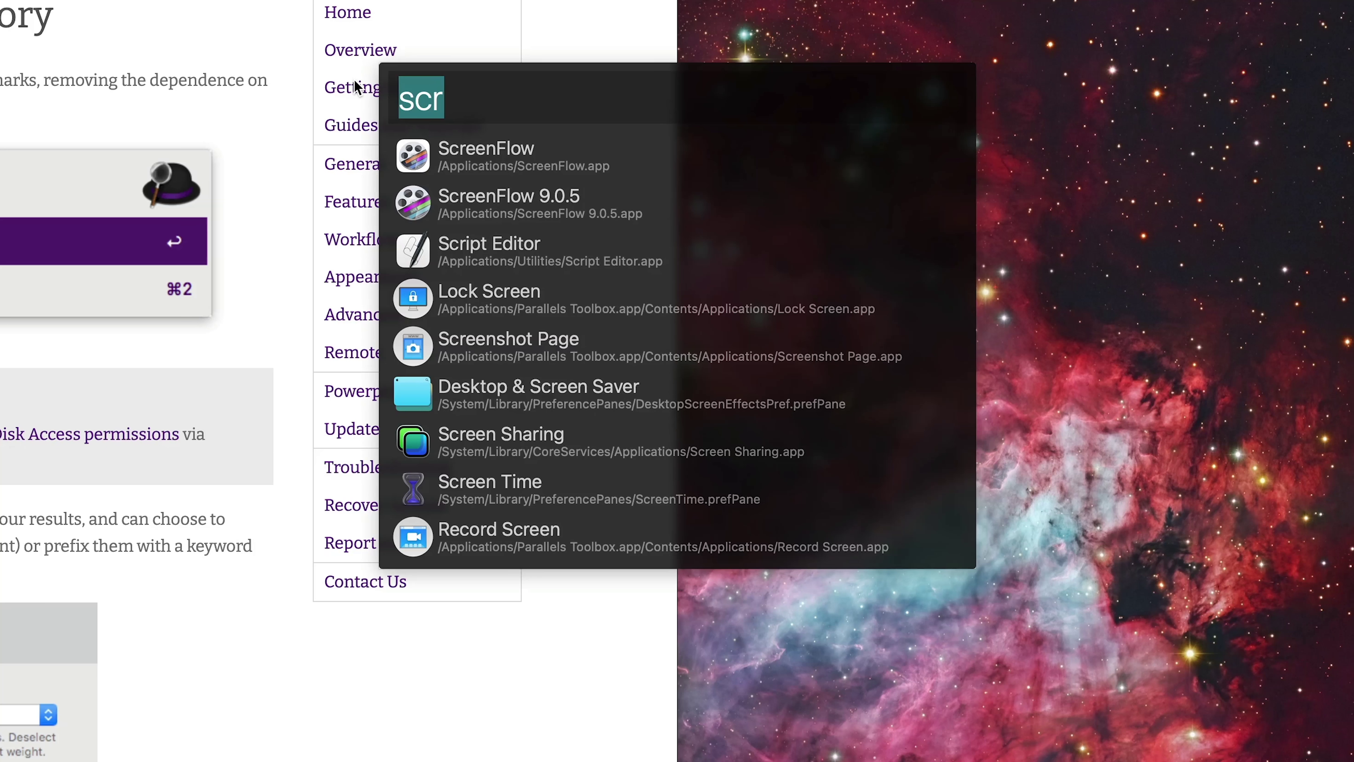
Open Alfred Preferences with Cmd+, and go to the Features section.
key("cmd+comma")
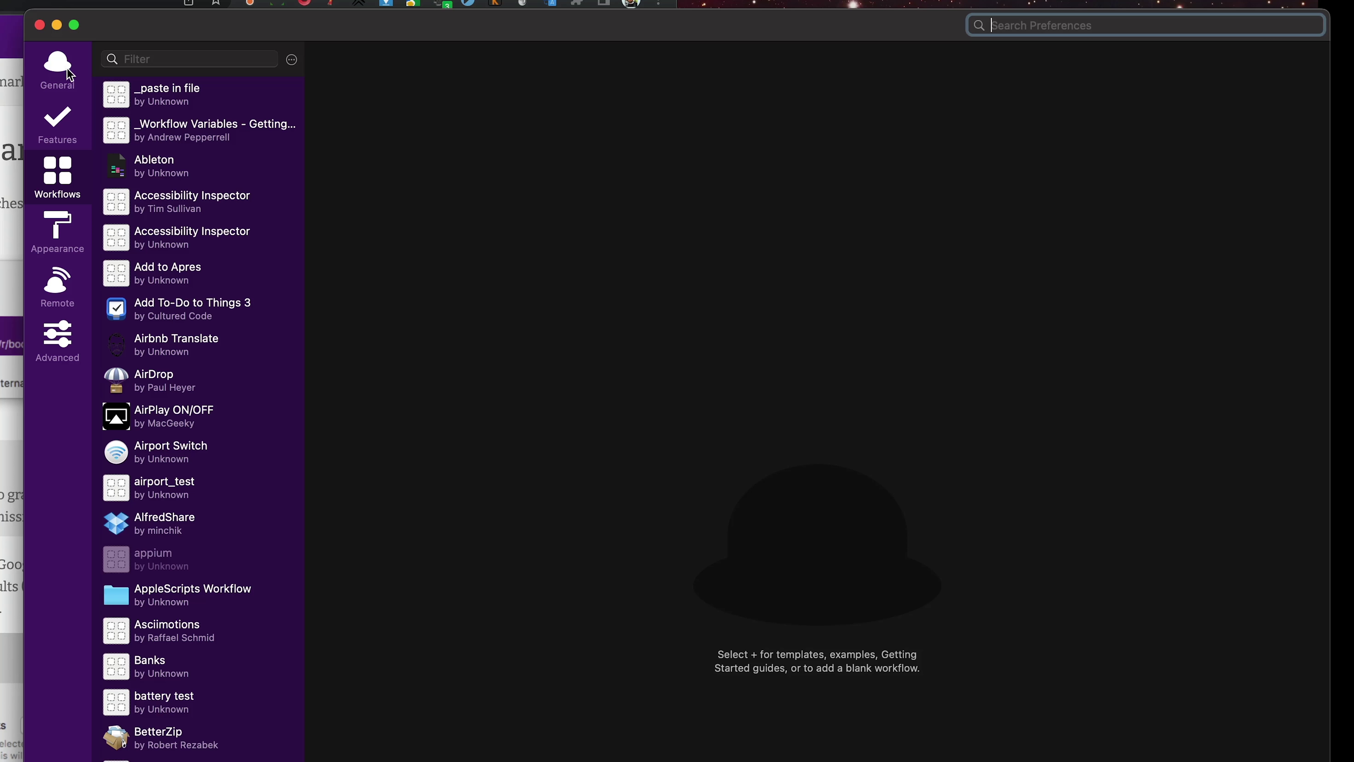
left_click(59, 143)
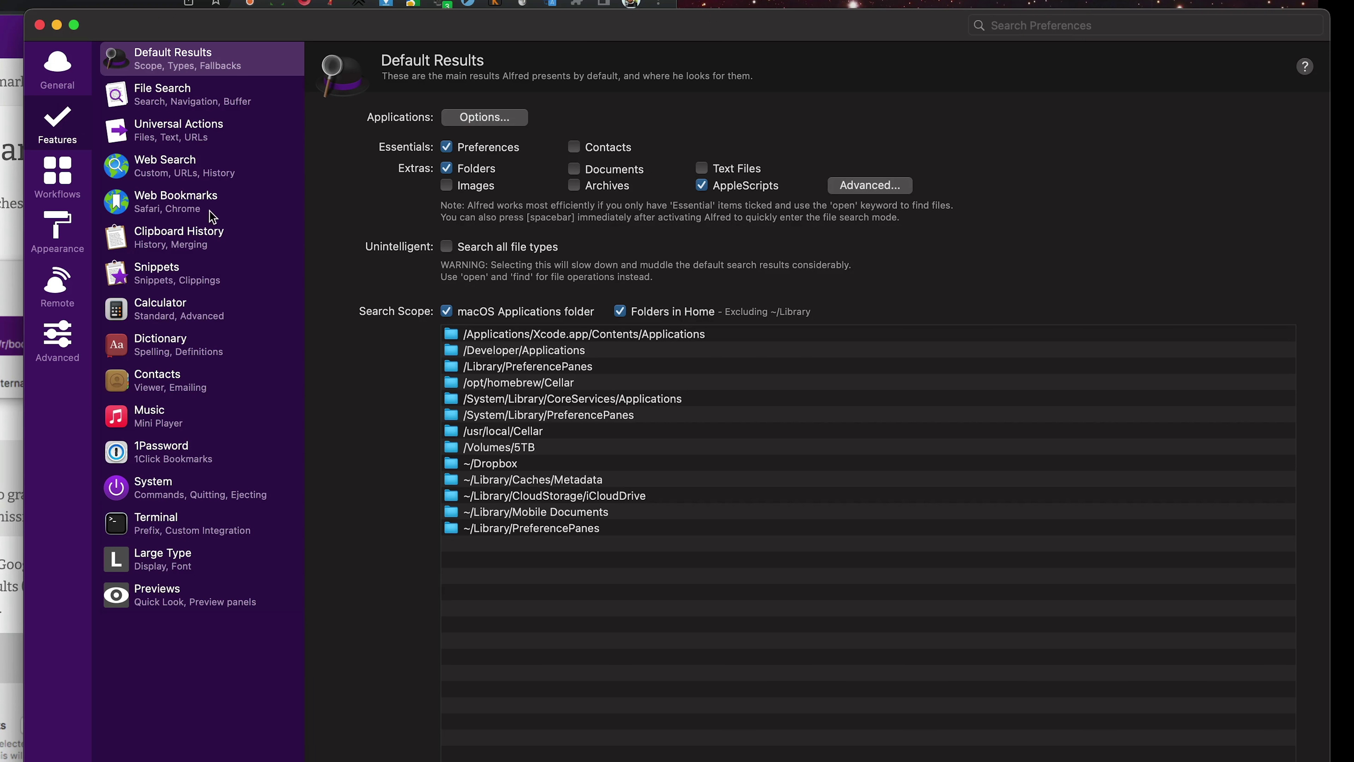
Enable Safari Bookmarks and Google Chrome Bookmarks in Web Bookmarks.
left_click(210, 208)
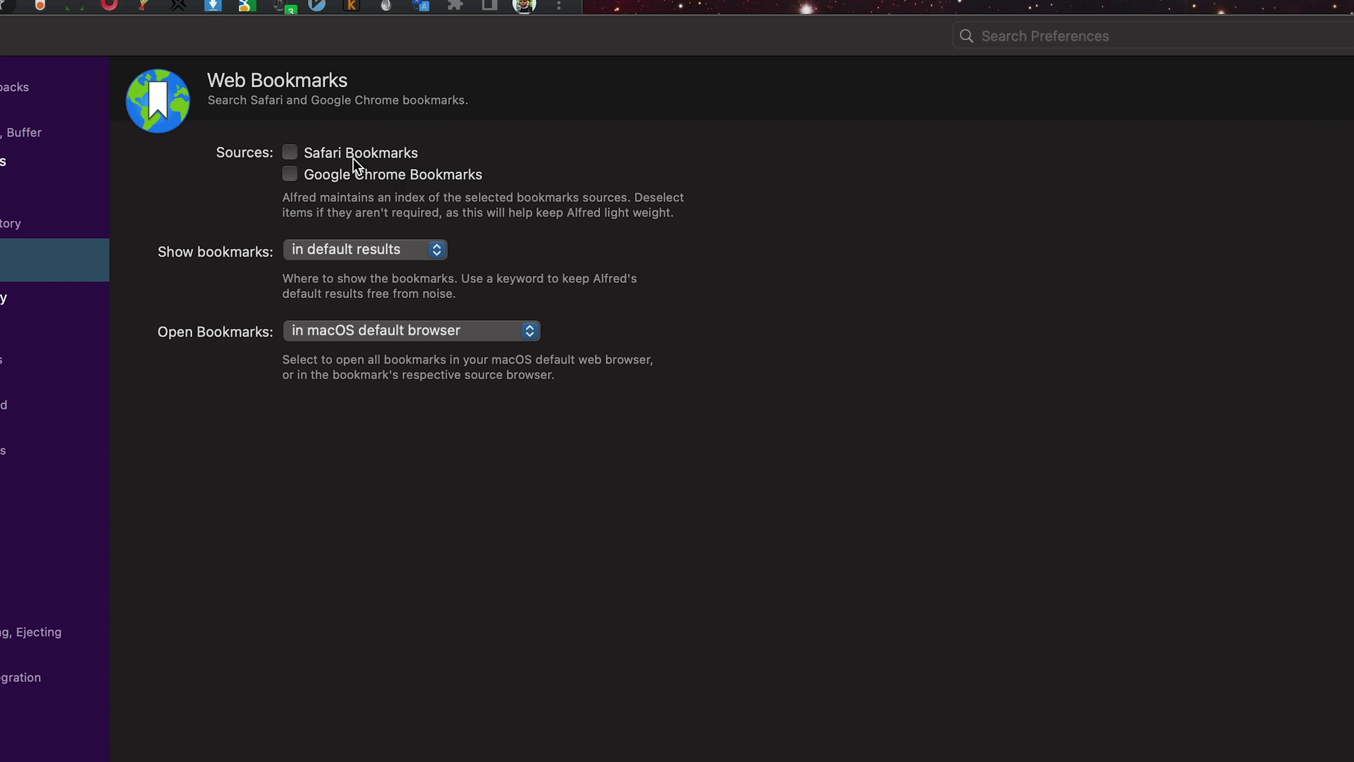
left_click(363, 153)
left_click(344, 175)
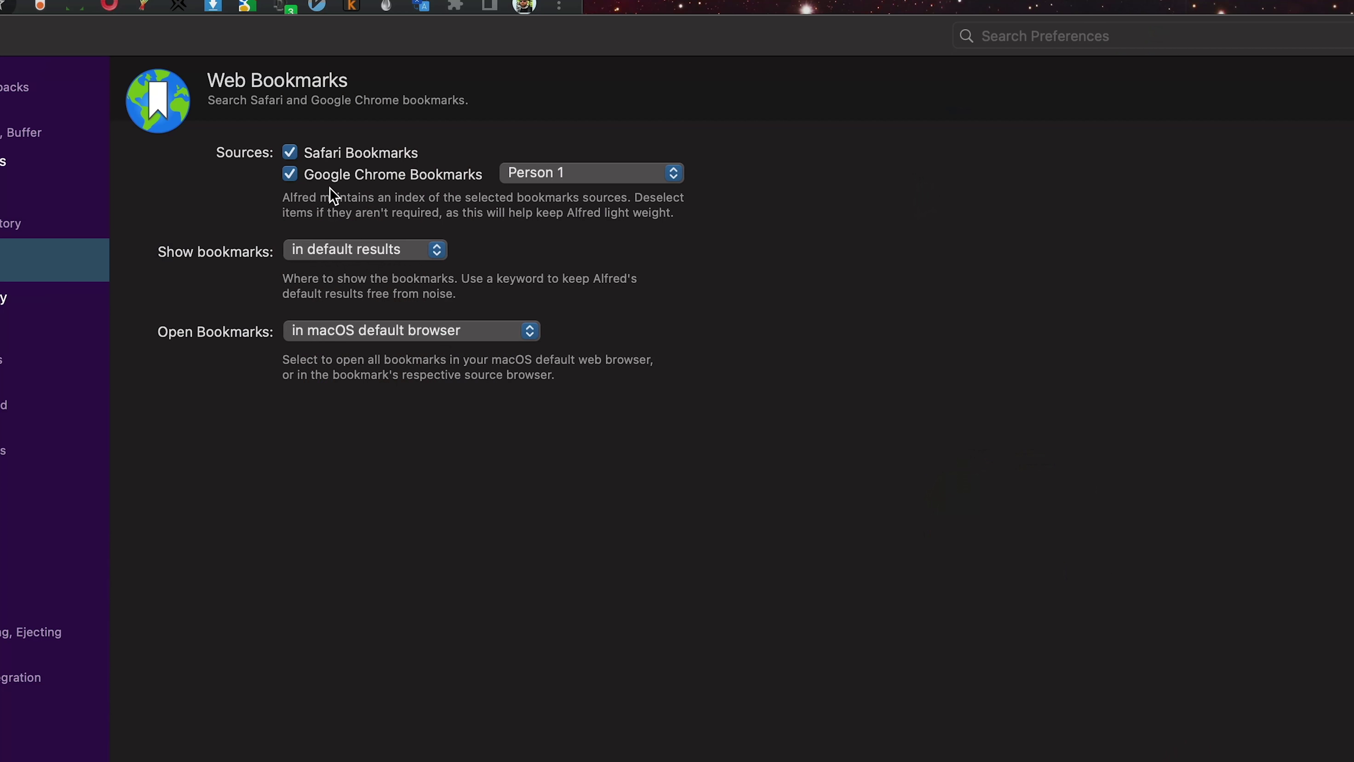
Check the Full Disk Access app list in Security & Privacy.
key("alt+space")
type("secur")
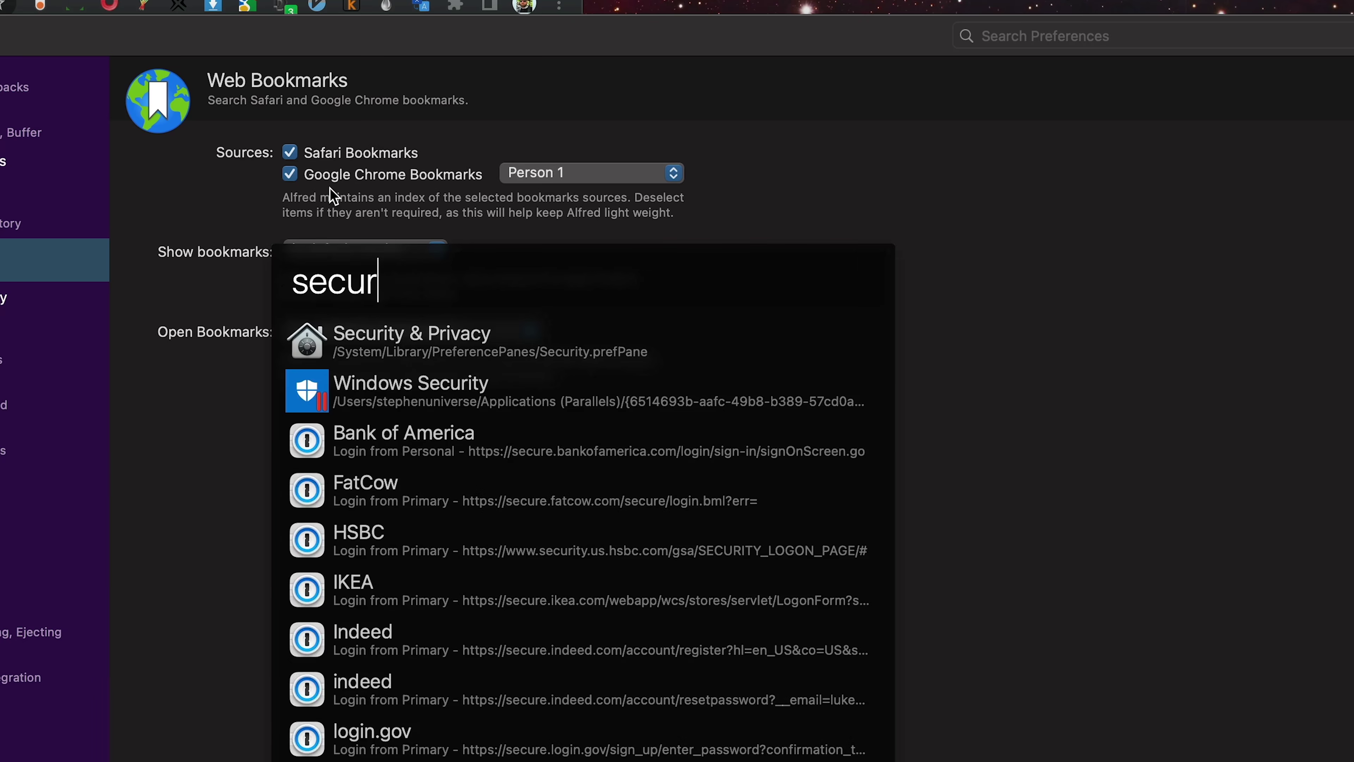
key("Return")
left_click(427, 313)
scroll(704, 378, "down", 5)
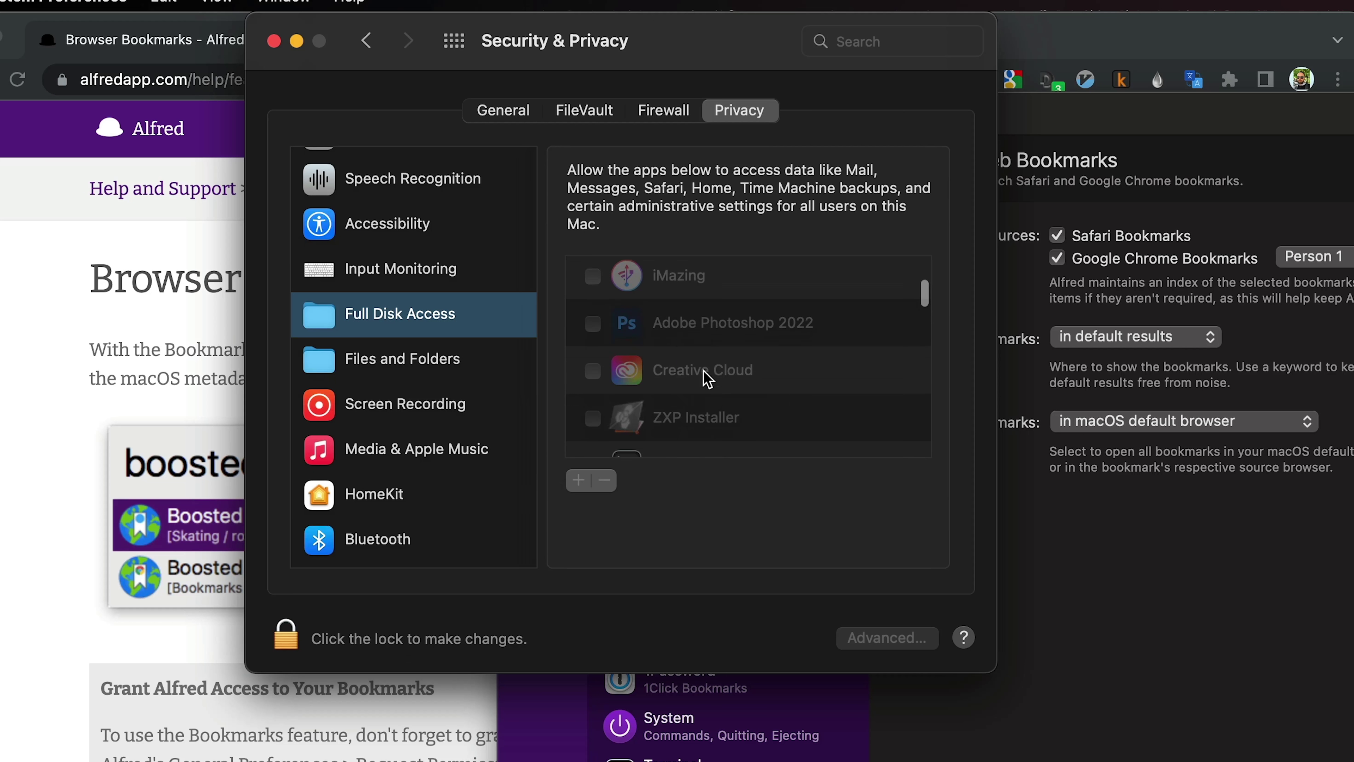
scroll(700, 385, "down", 3)
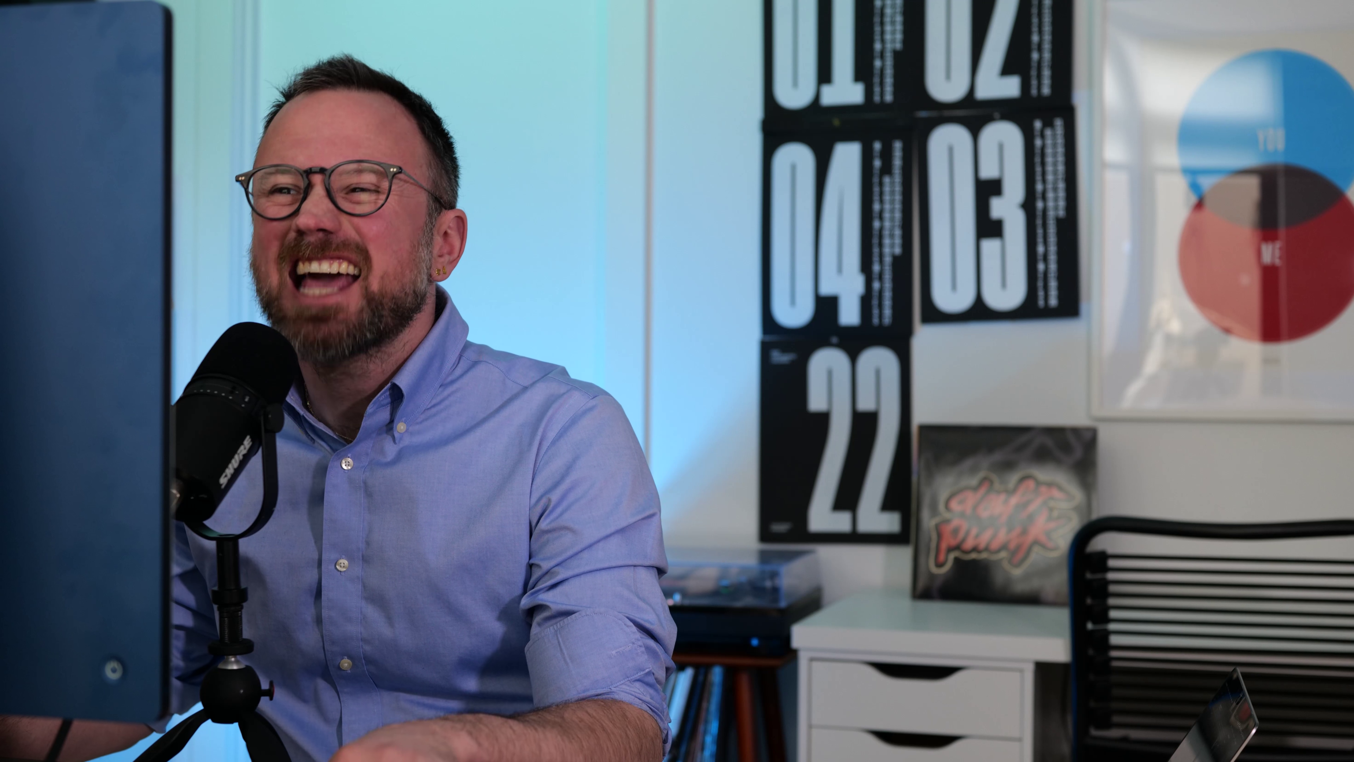
scroll(672, 325, "up", 2)
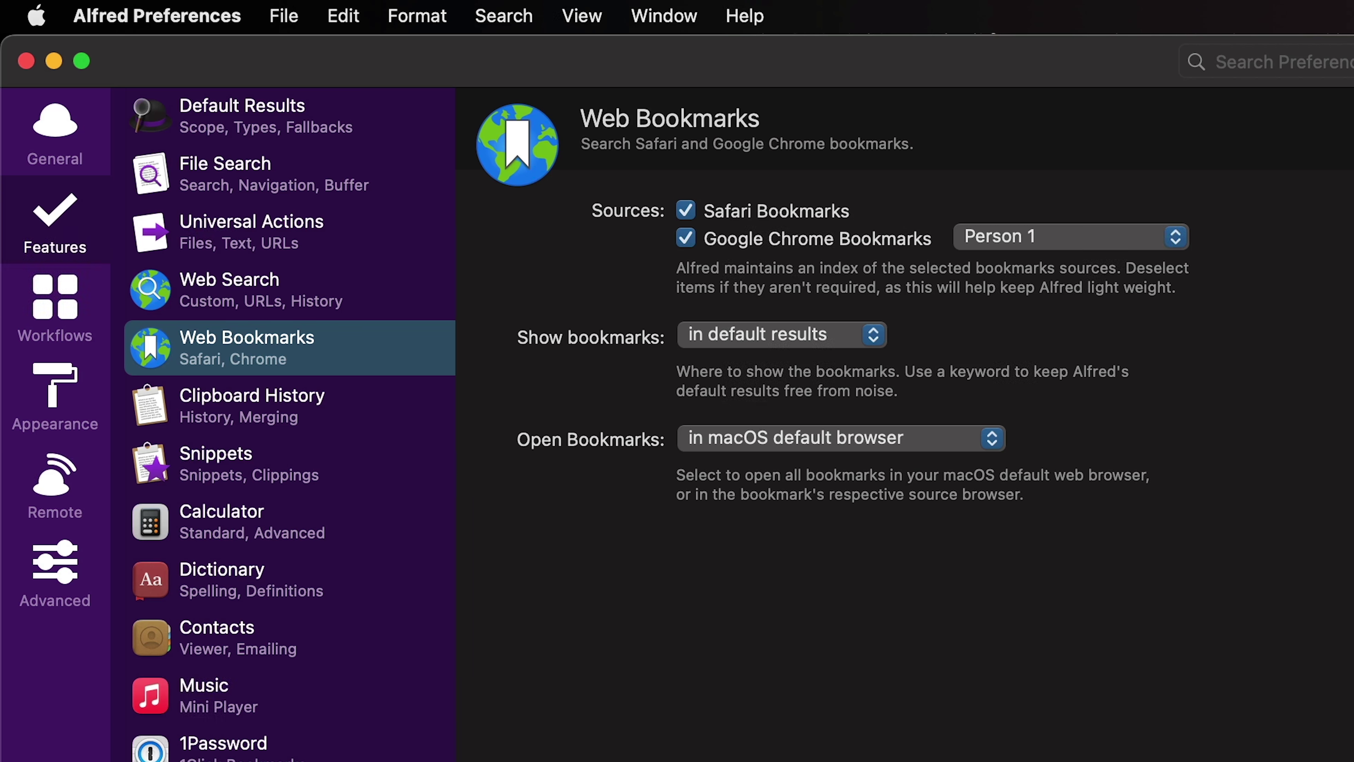
Switch to the other Chrome profile and show bookmarks only via keyword.
left_click(1043, 248)
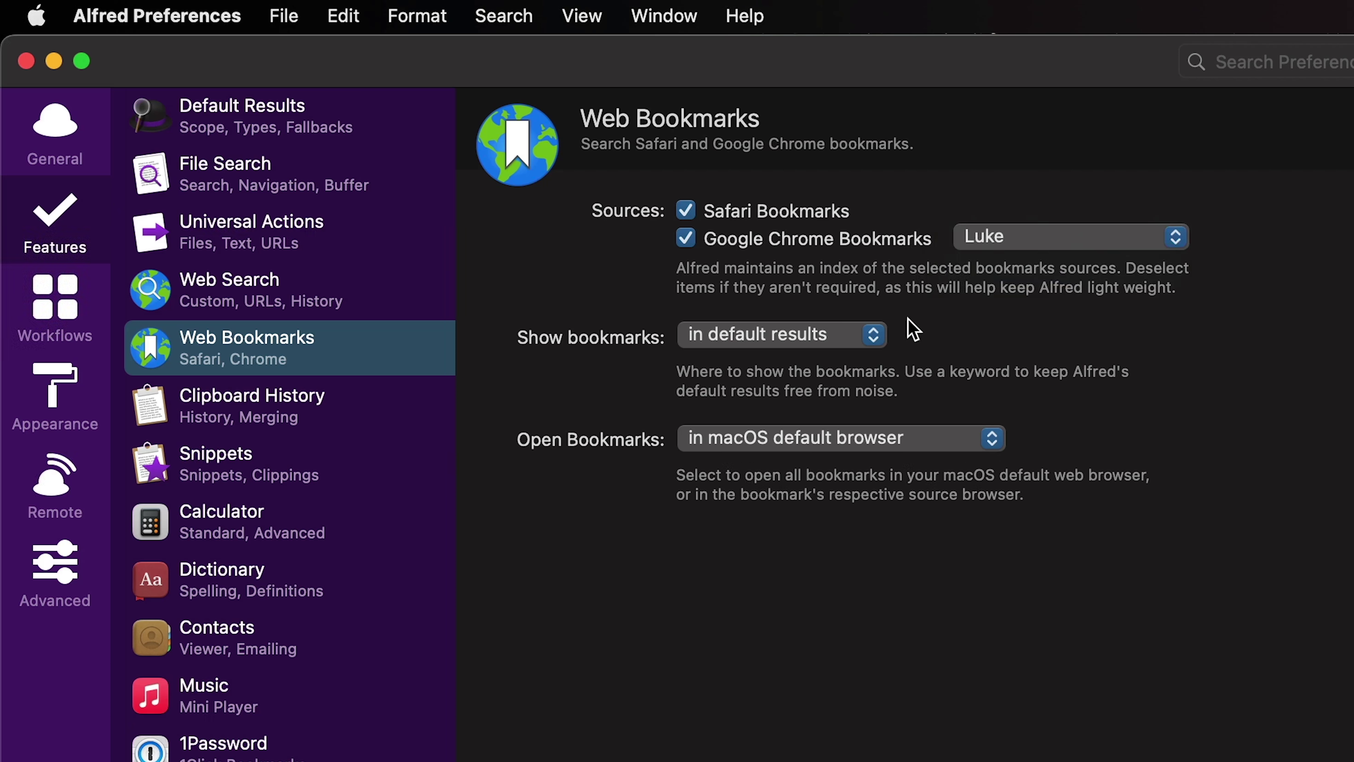
left_click(822, 342)
left_click(821, 346)
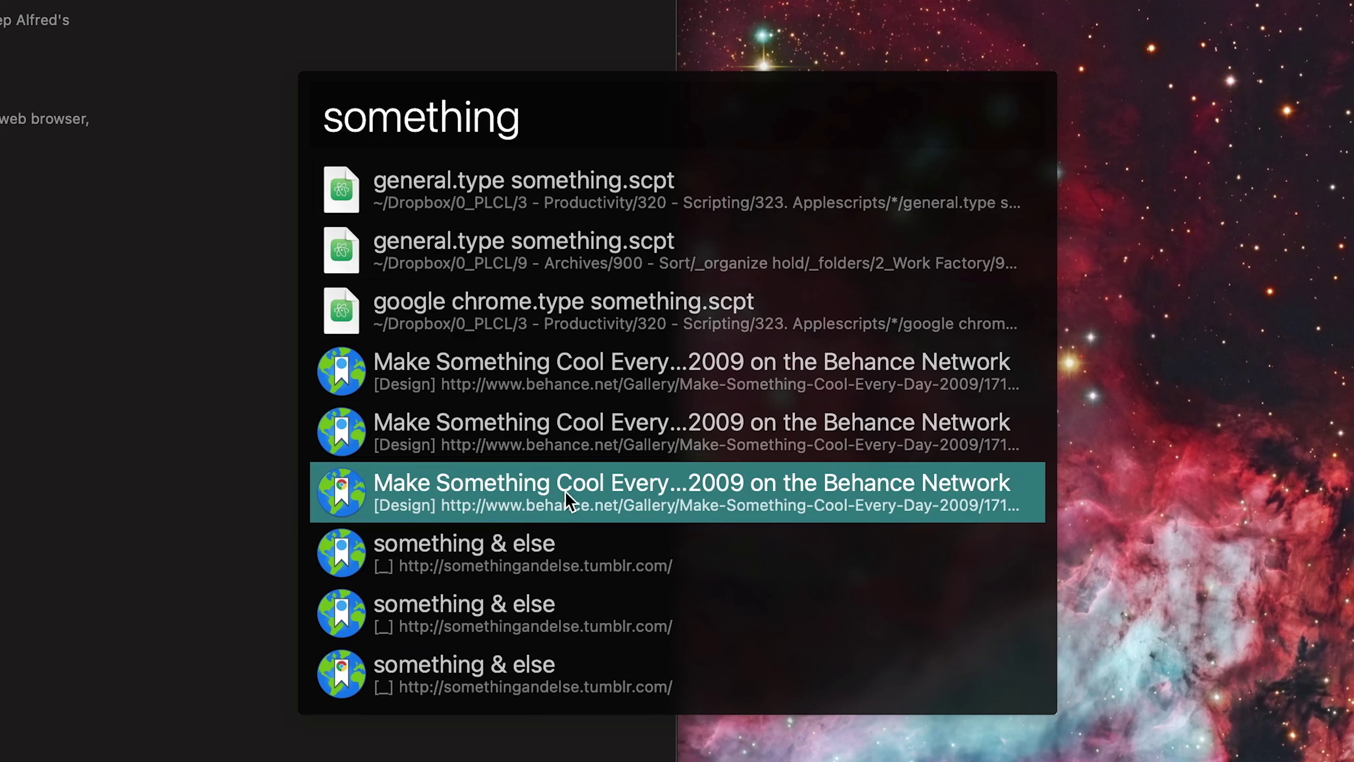
key("Escape")
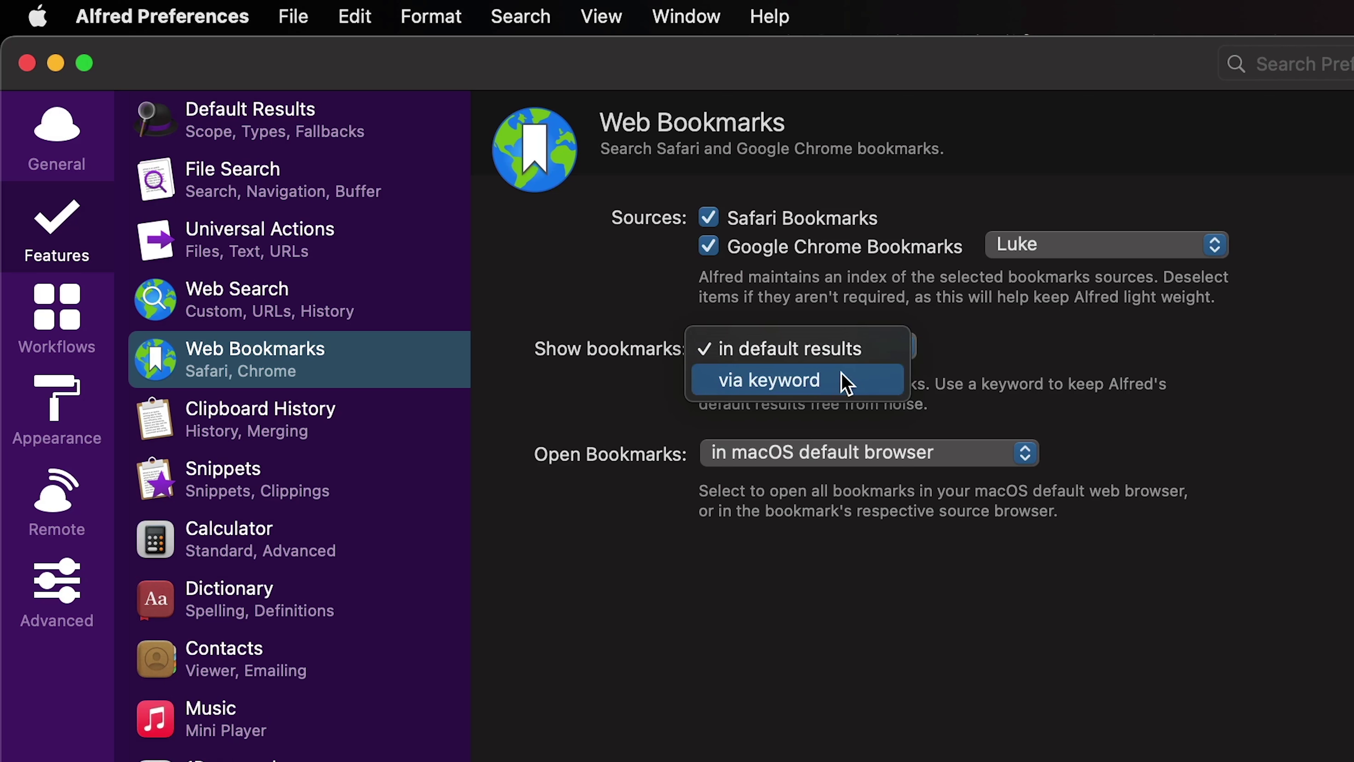
left_click(847, 383)
left_click(1020, 345)
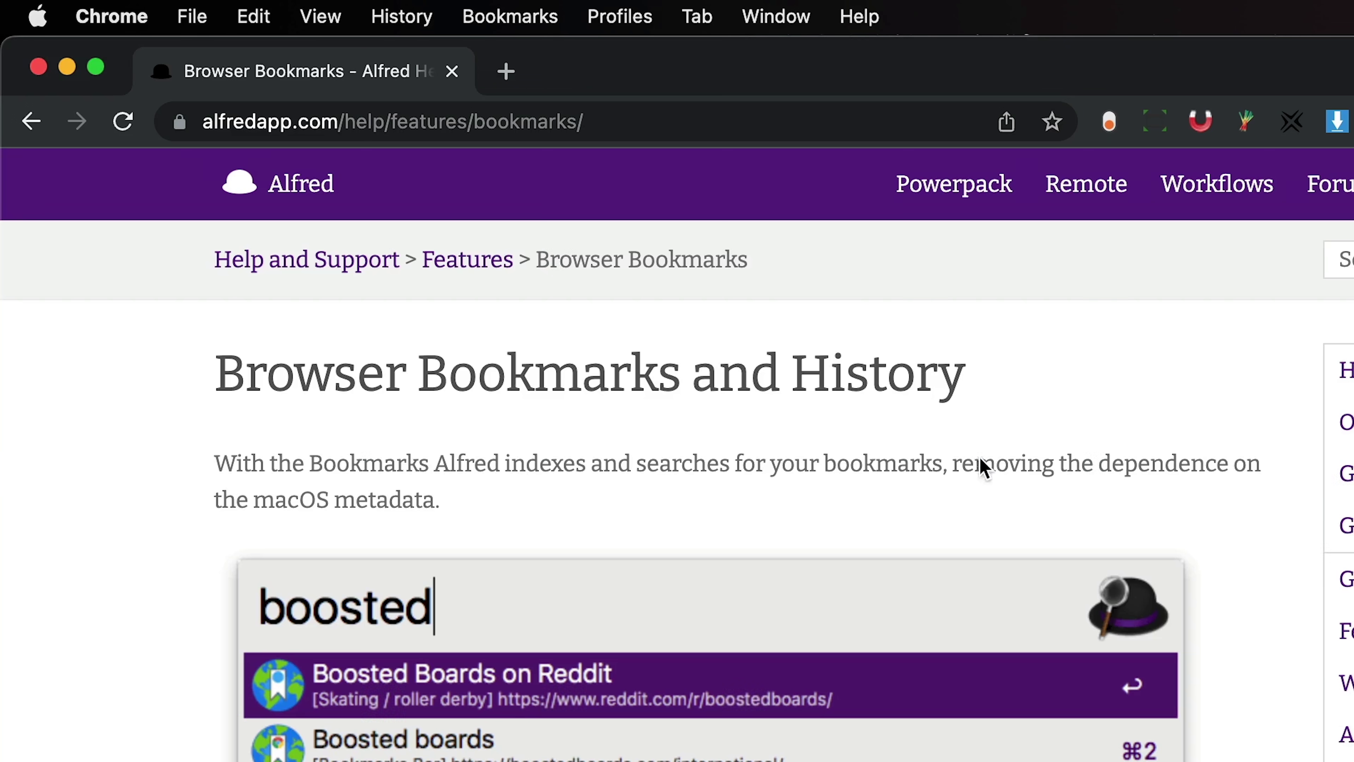
Load chezluc.com in a new tab and bookmark it as PLCL.
key("super+t")
type("chezluc.com")
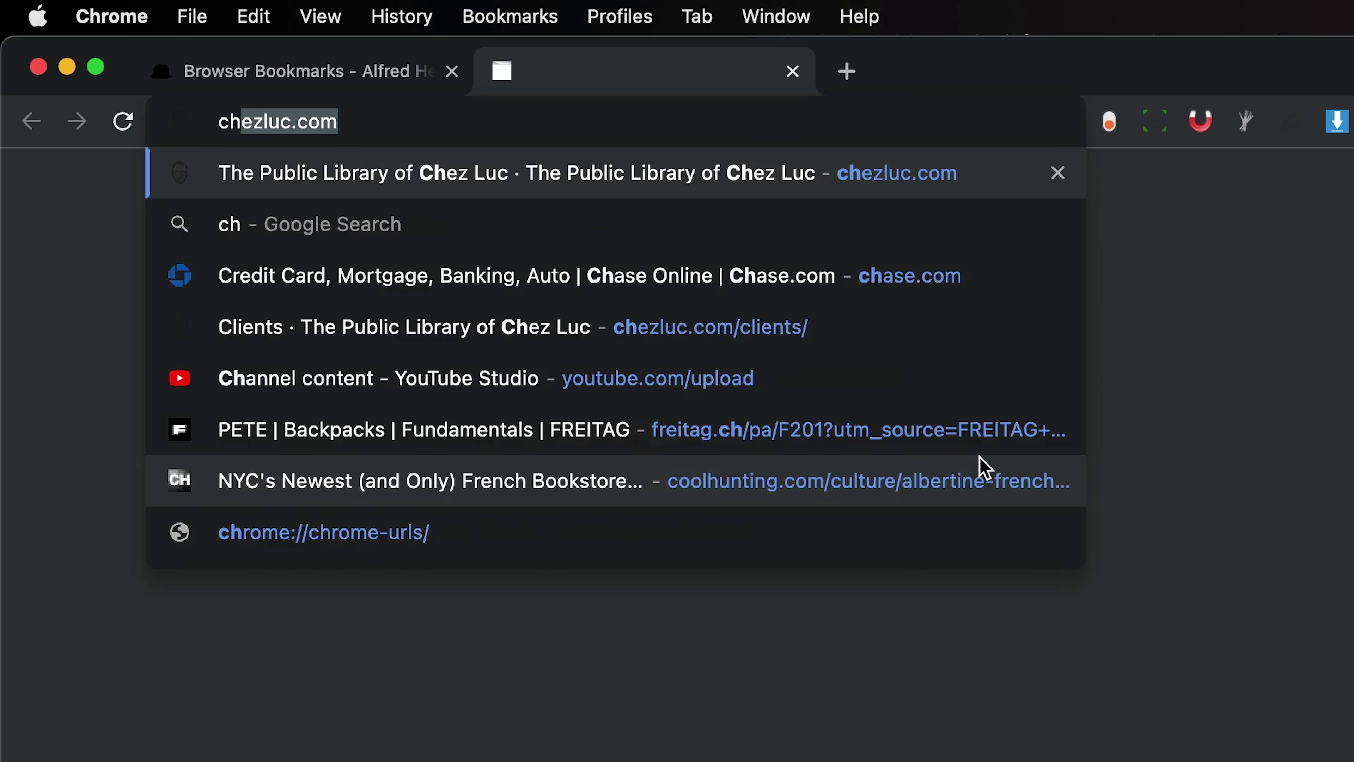
key("Return")
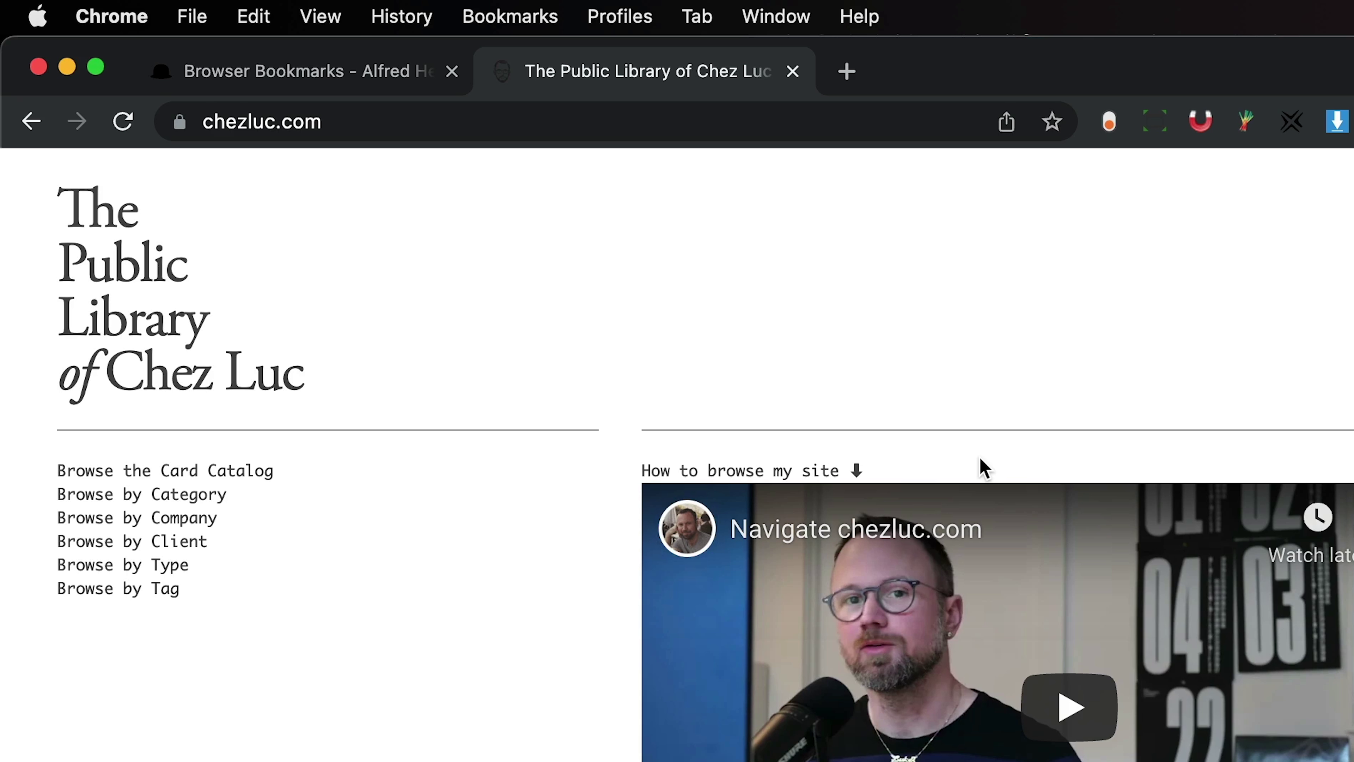
key("super+d")
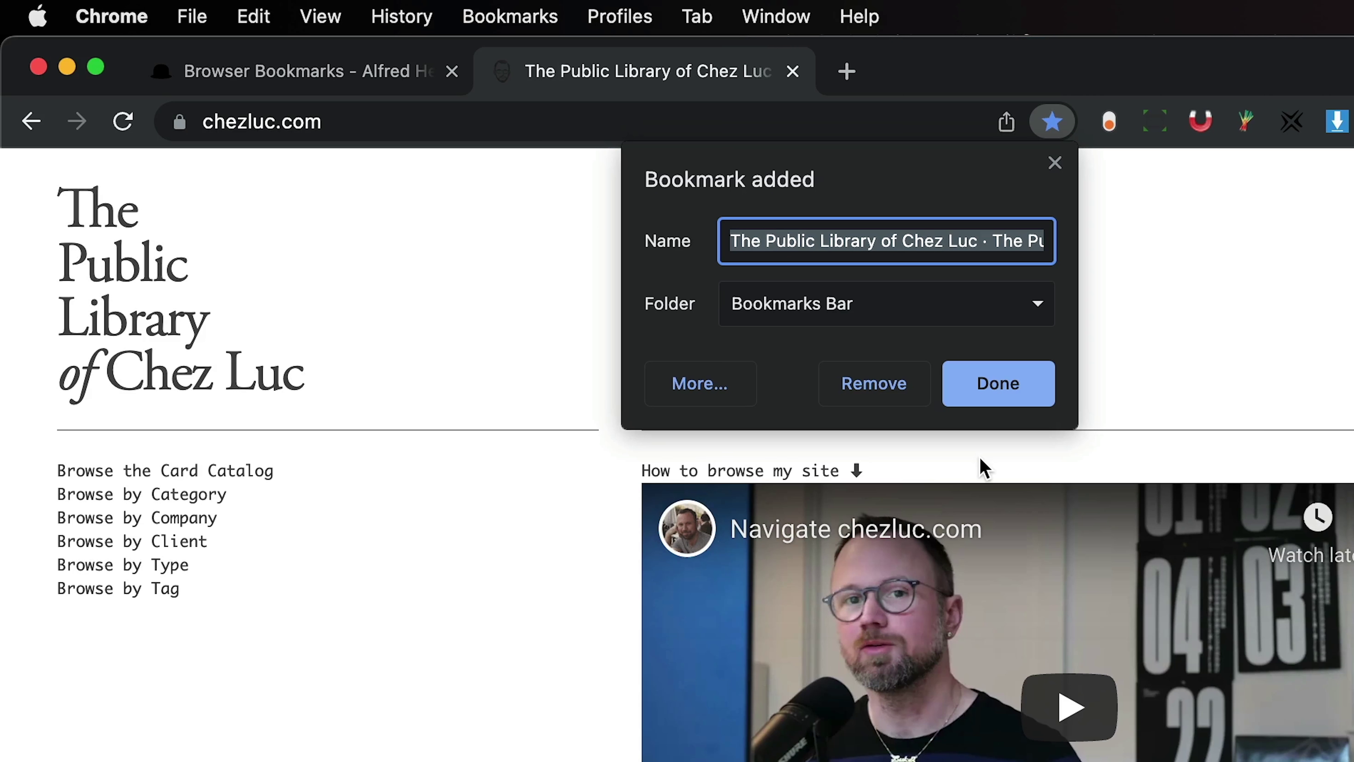
type("PLCL")
key("Return")
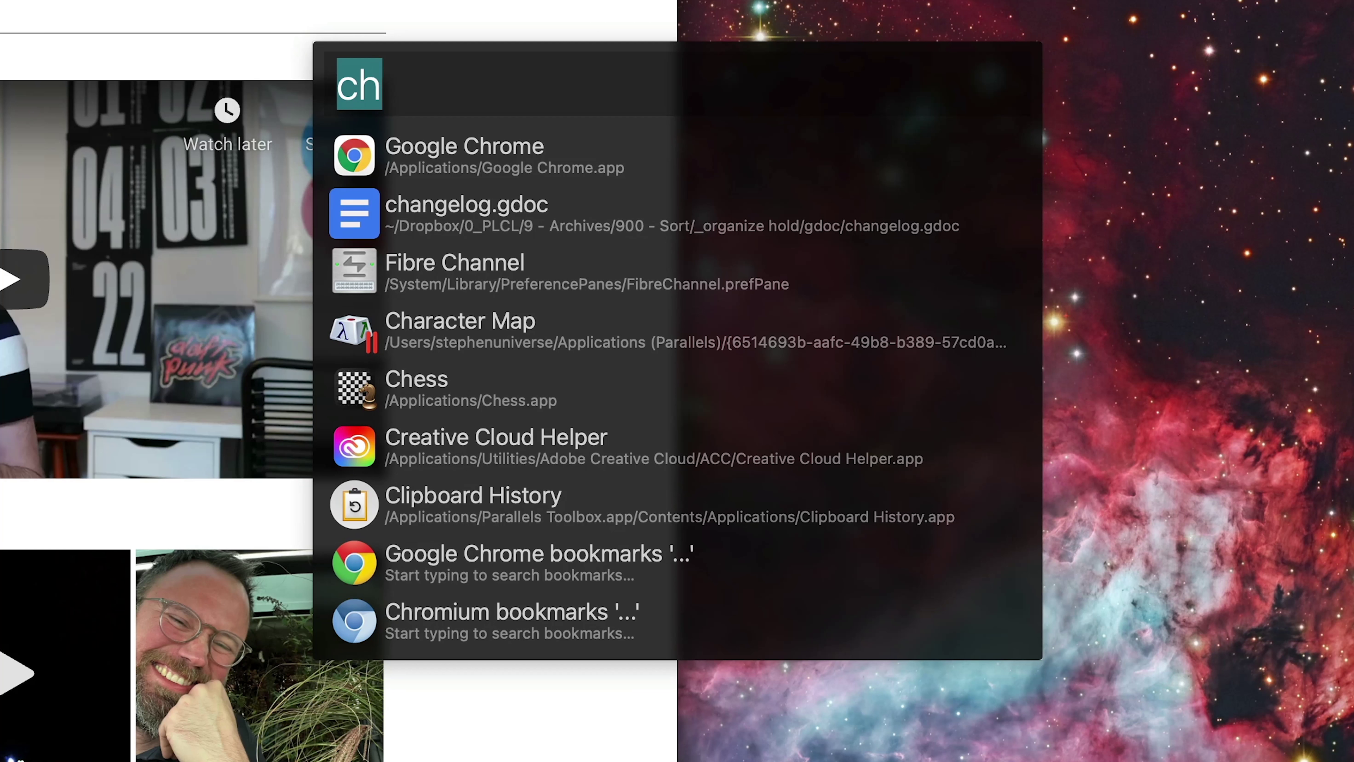
Search Alfred for 'bk PLC' to find the PLCL bookmark.
type("bk")
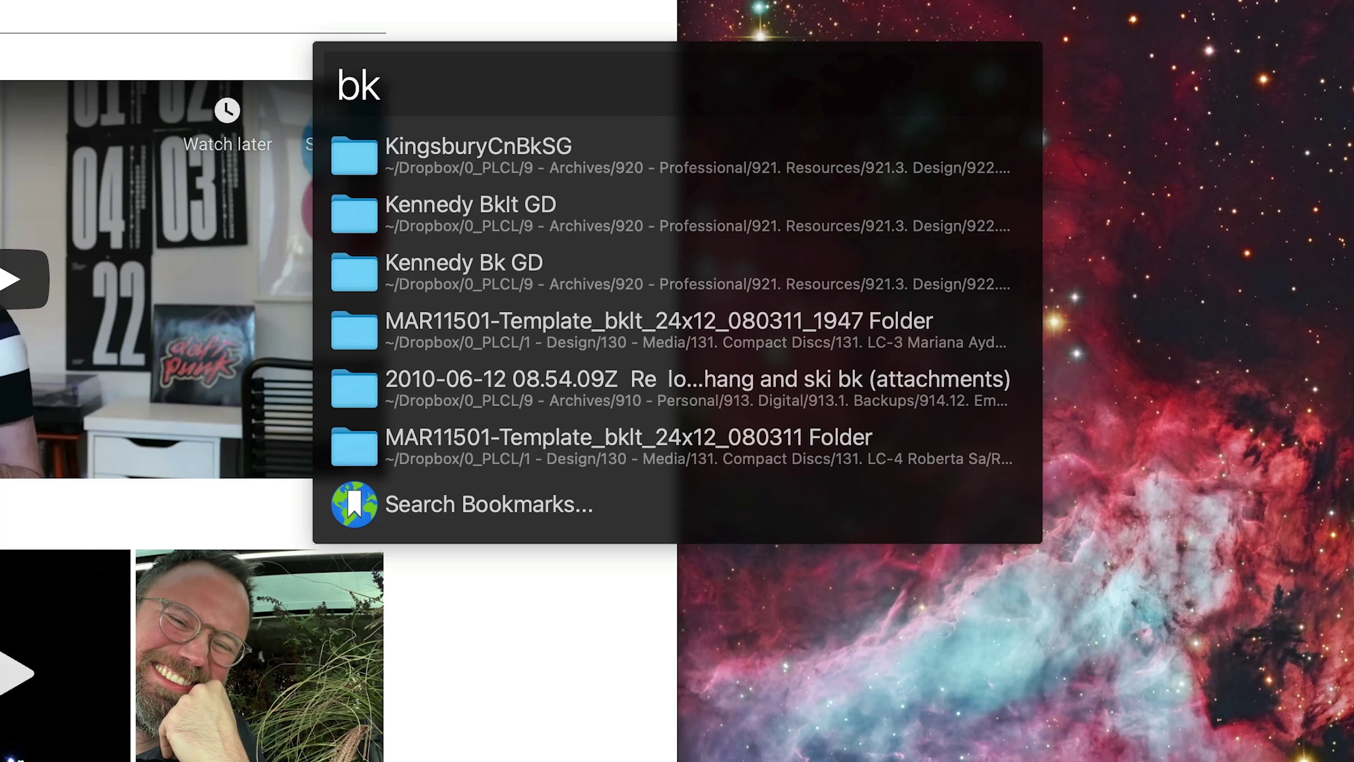
type(" PLC")
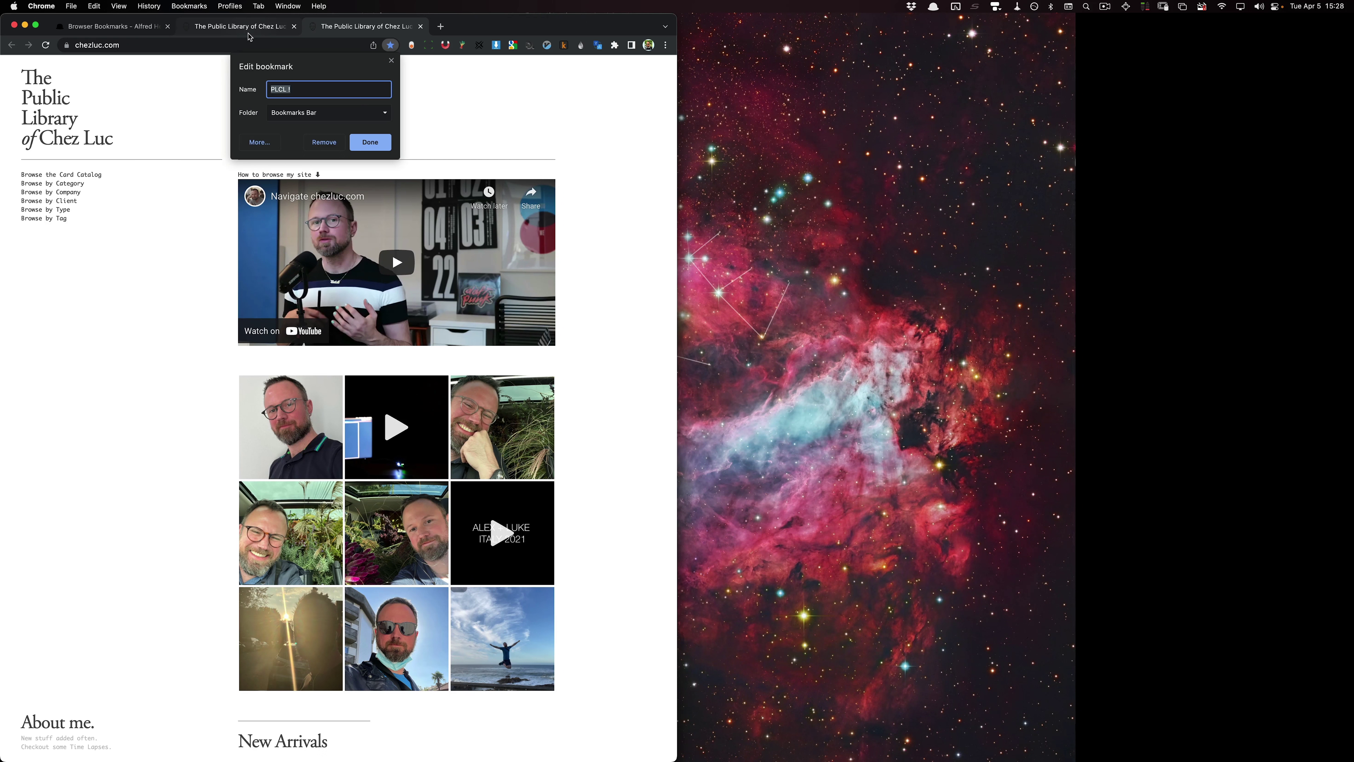
Create a 'main project' folder and drag the Chez Luc page link into it.
key("super+alt+f")
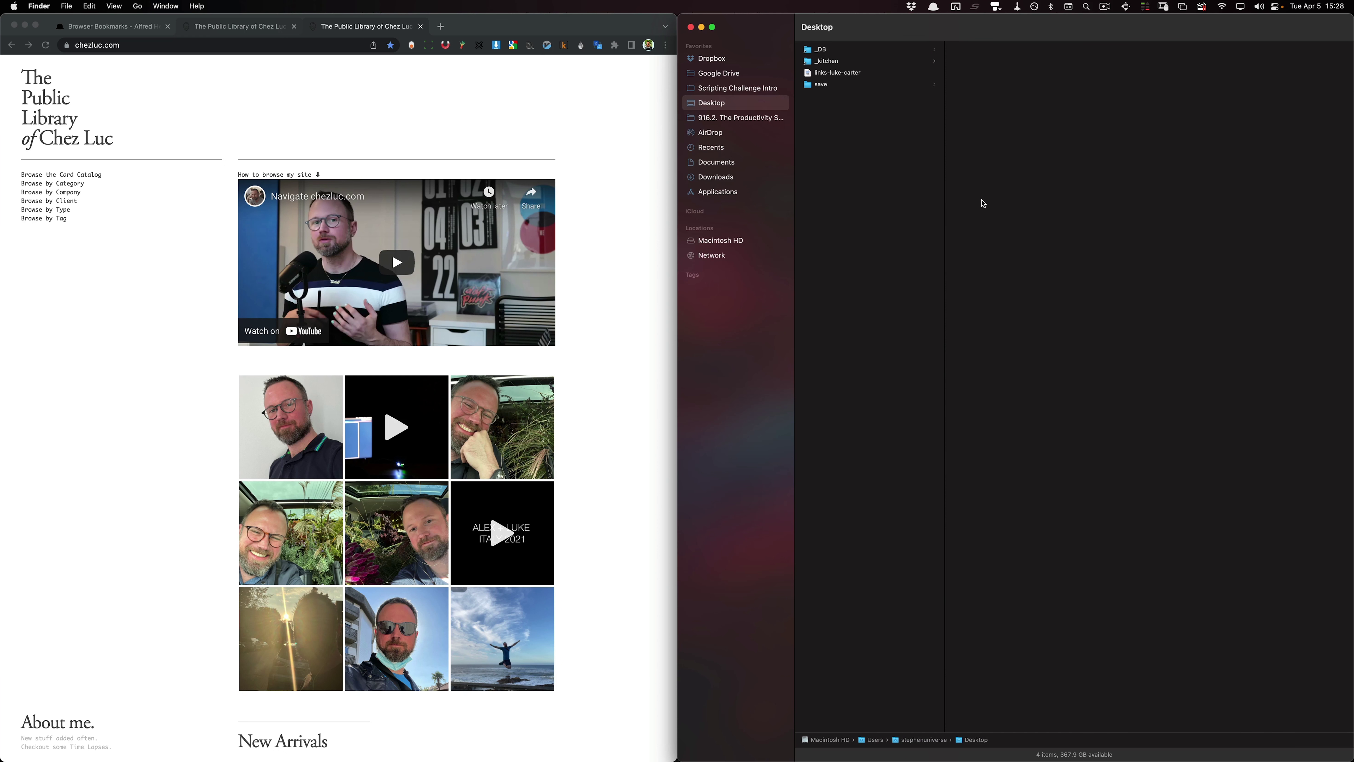
key("u")
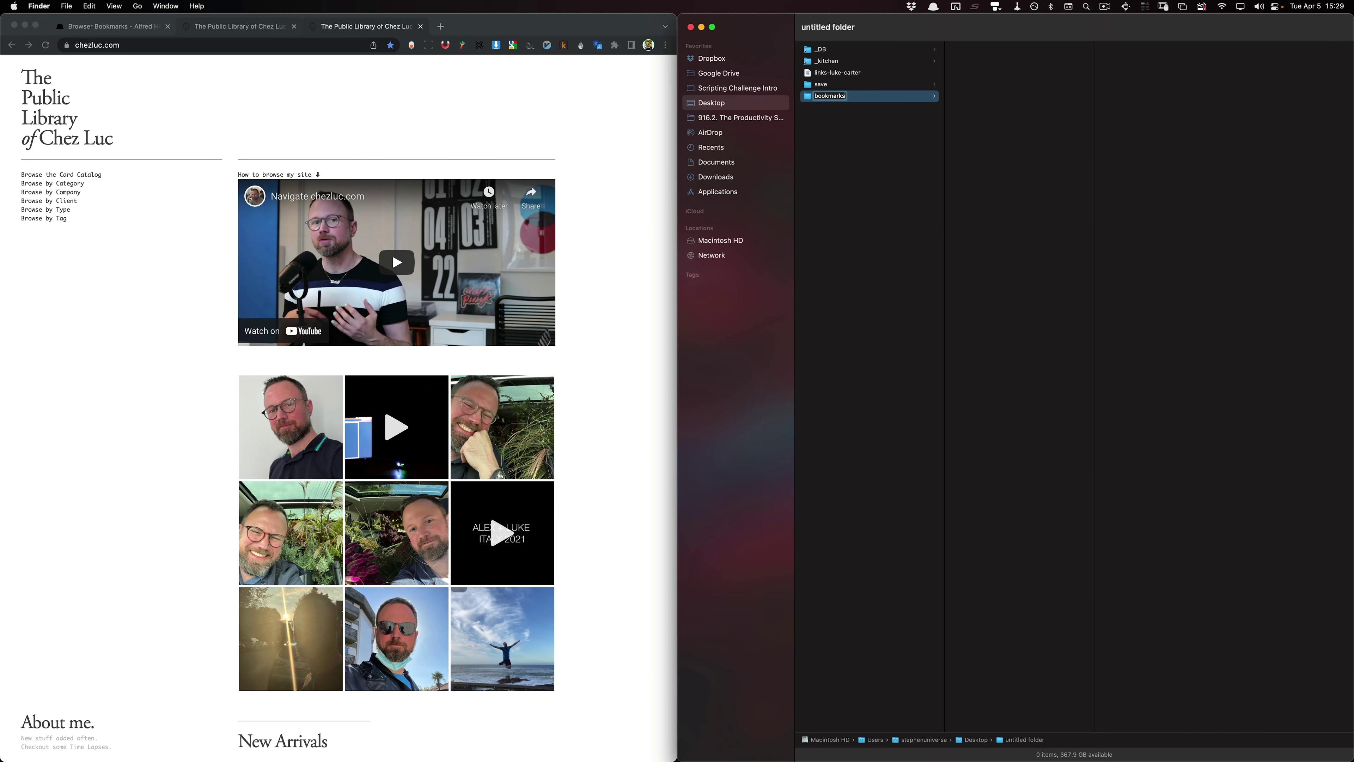
key("Return")
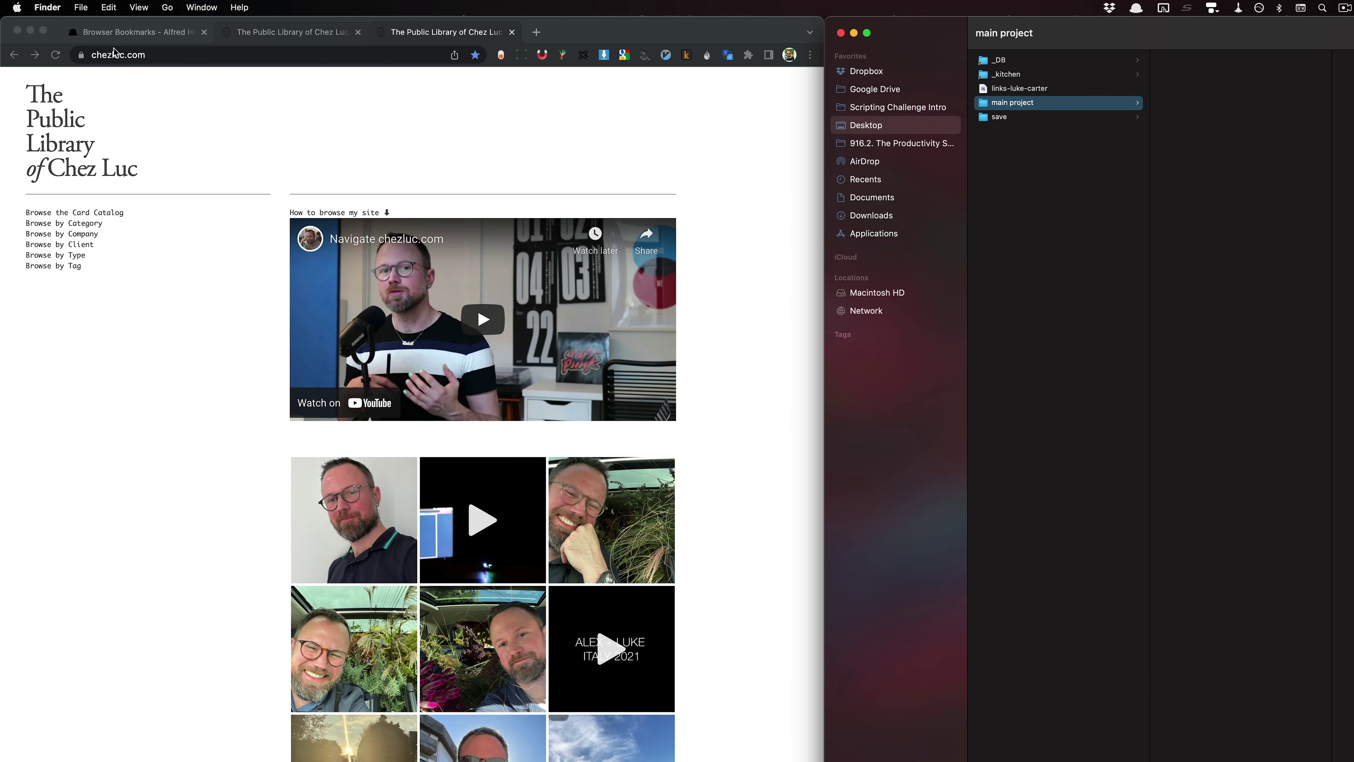
left_click_drag(86, 60, 1204, 103)
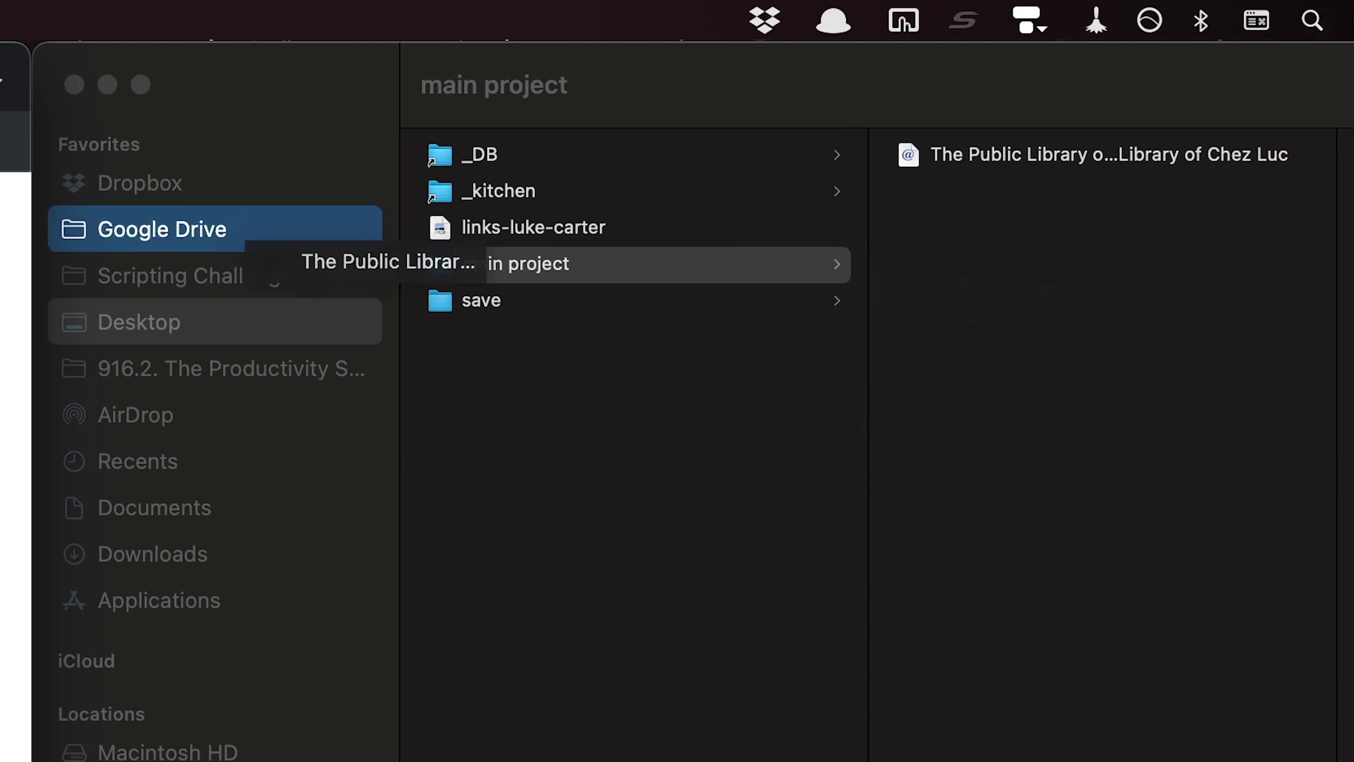
left_click_drag(395, 263, 427, 265)
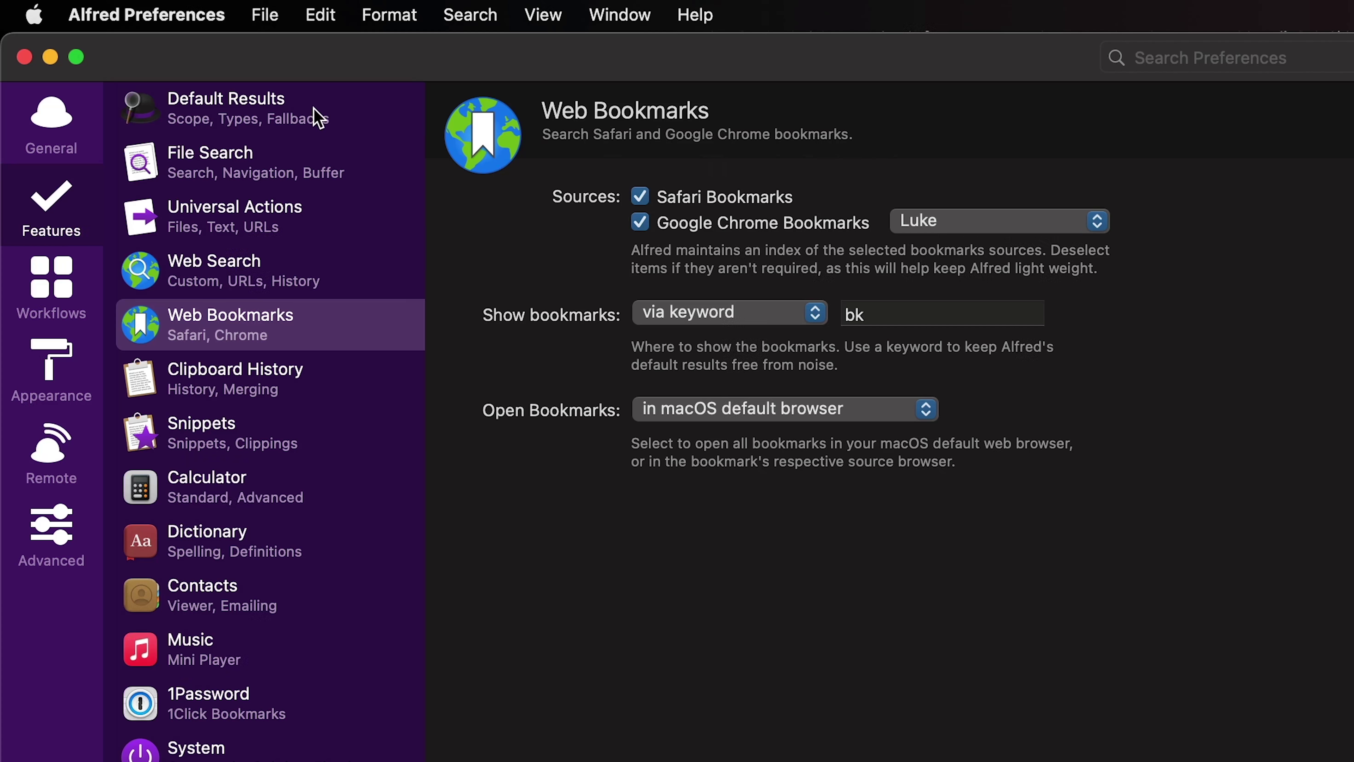
Add the .webloc link file type to Default Results' advanced file types.
left_click(318, 118)
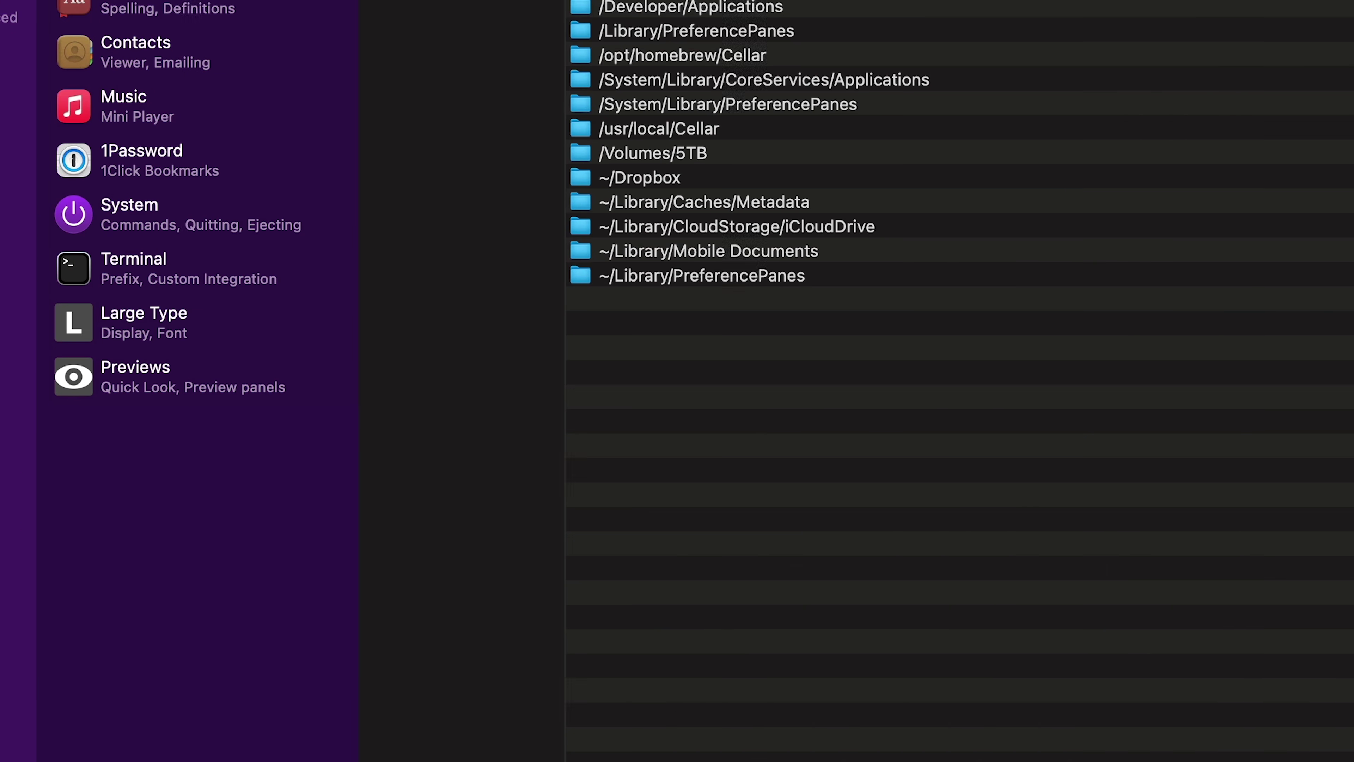
left_click(1282, 300)
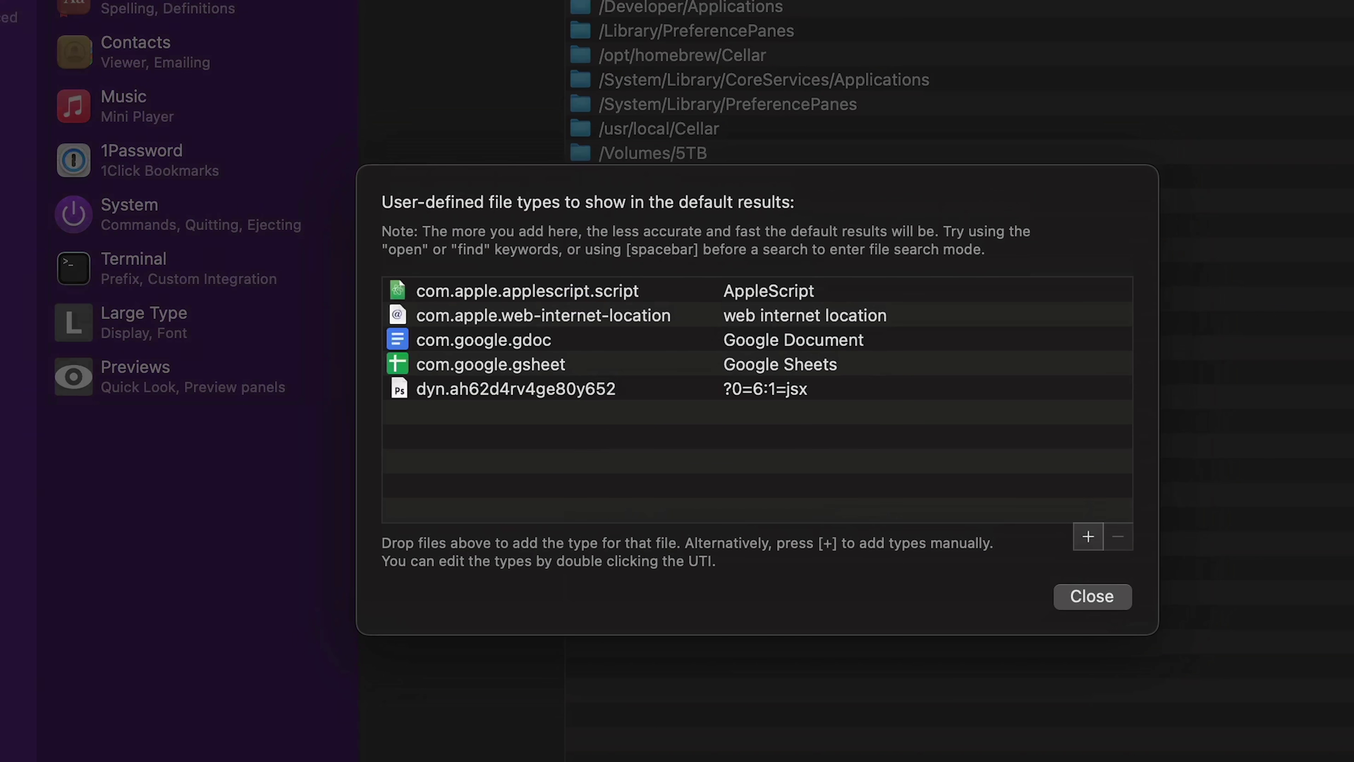
left_click_drag(1037, 155, 576, 465)
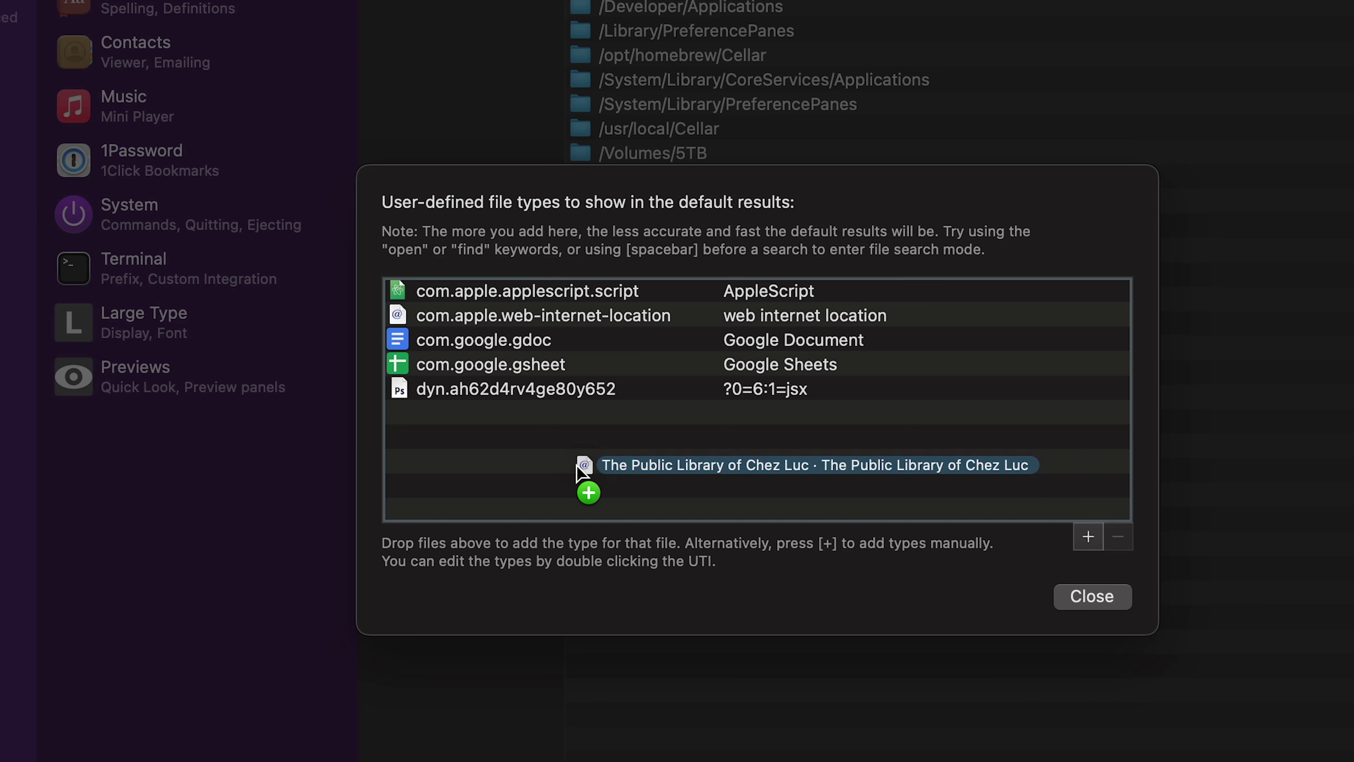
left_click_drag(576, 465, 576, 464)
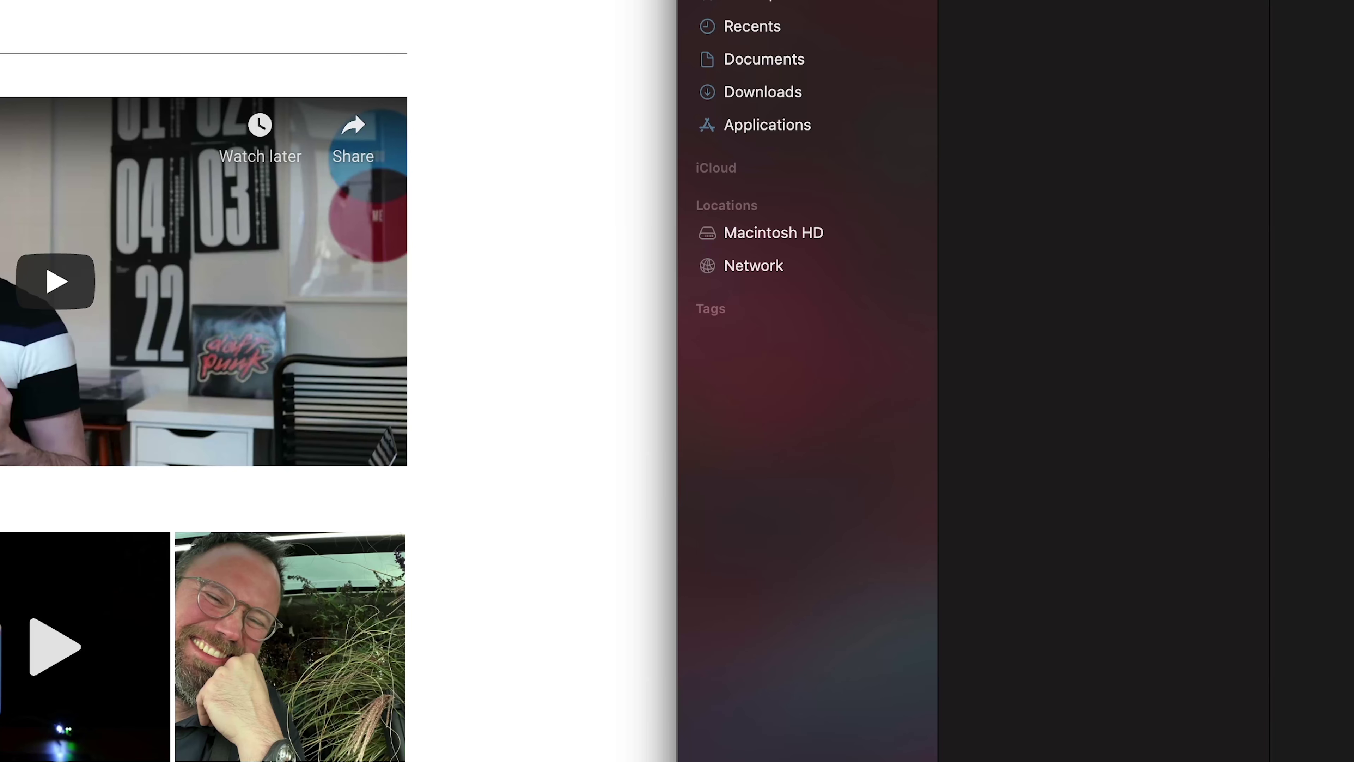
Search Alfred for 'public lib' and select The Public Library of Chez Luc result.
key("alt+space")
type("pb")
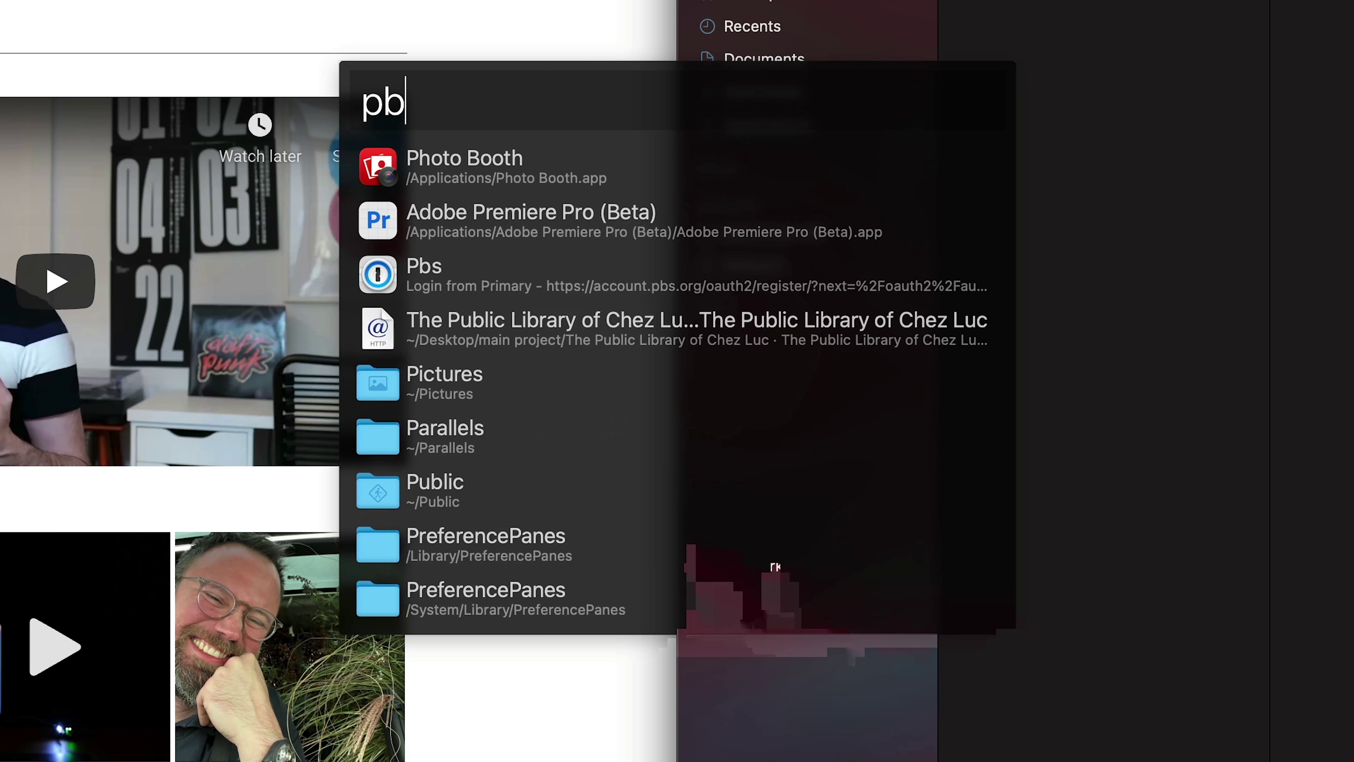
key("BackSpace")
type("ublic lib")
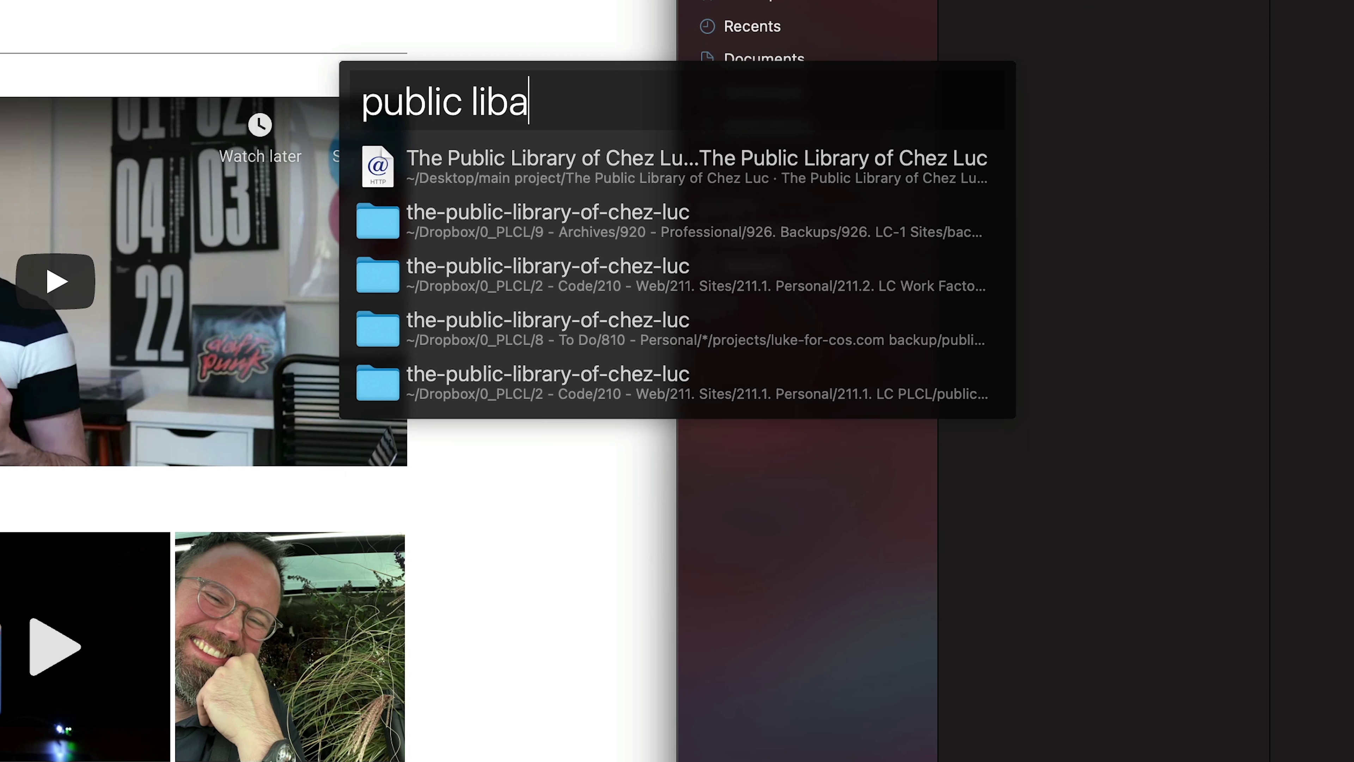
key("Down")
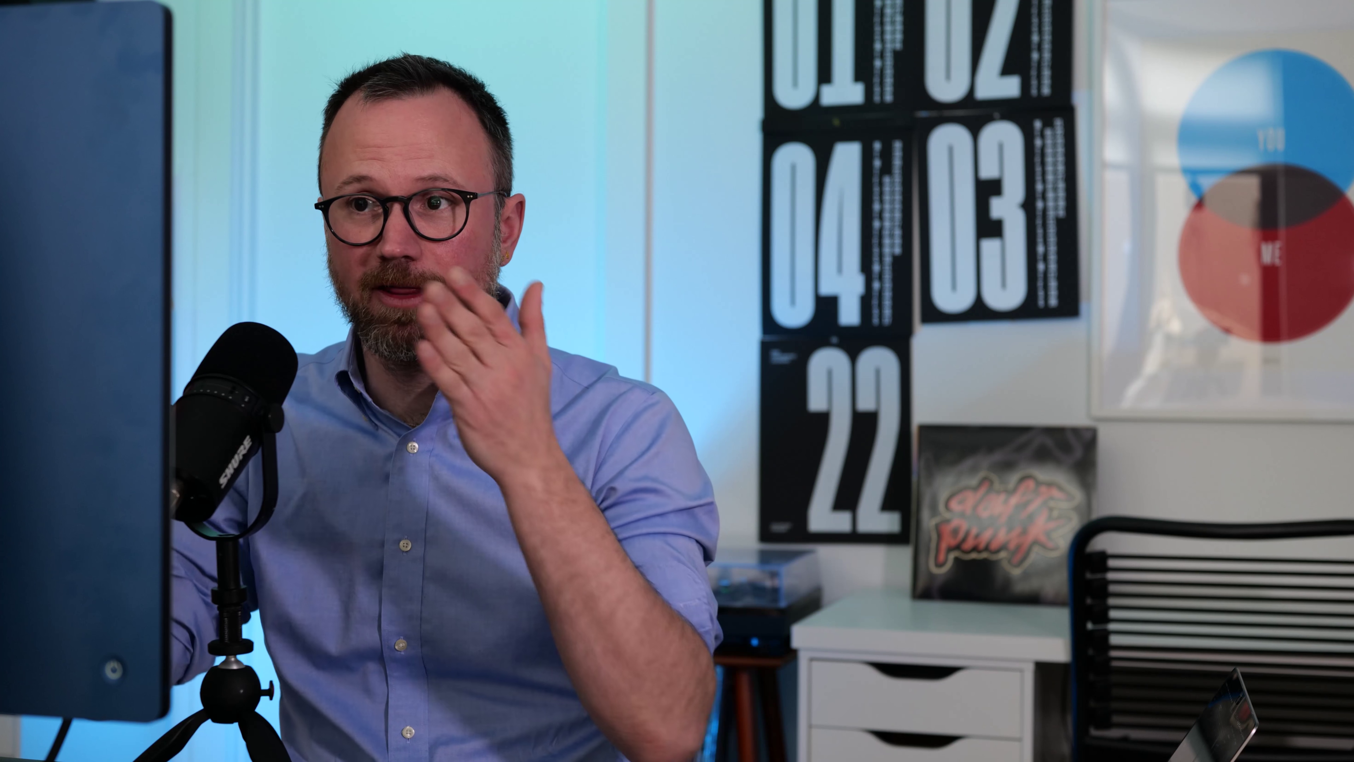
Drag the sewing bookmarks from chrome://bookmarks into the main project folder.
left_click(426, 117)
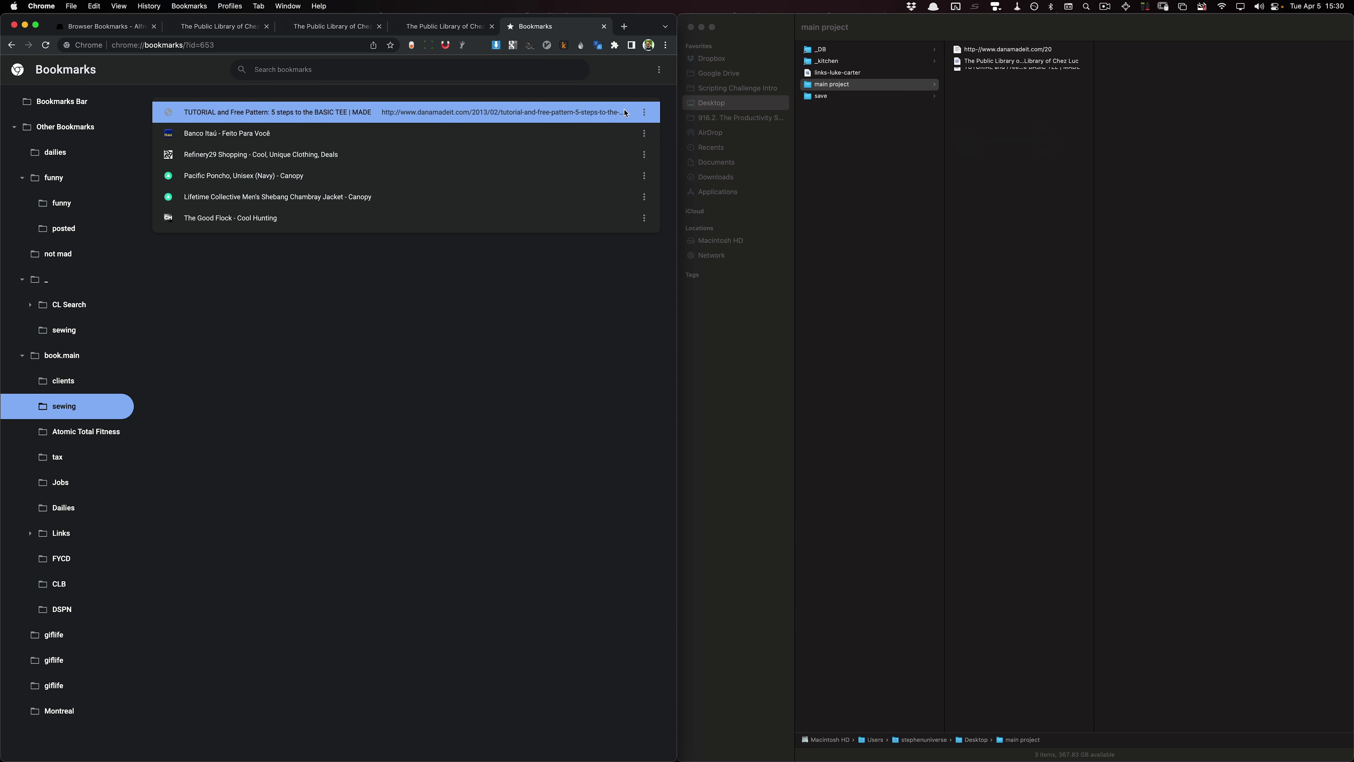
left_click_drag(235, 155, 975, 195)
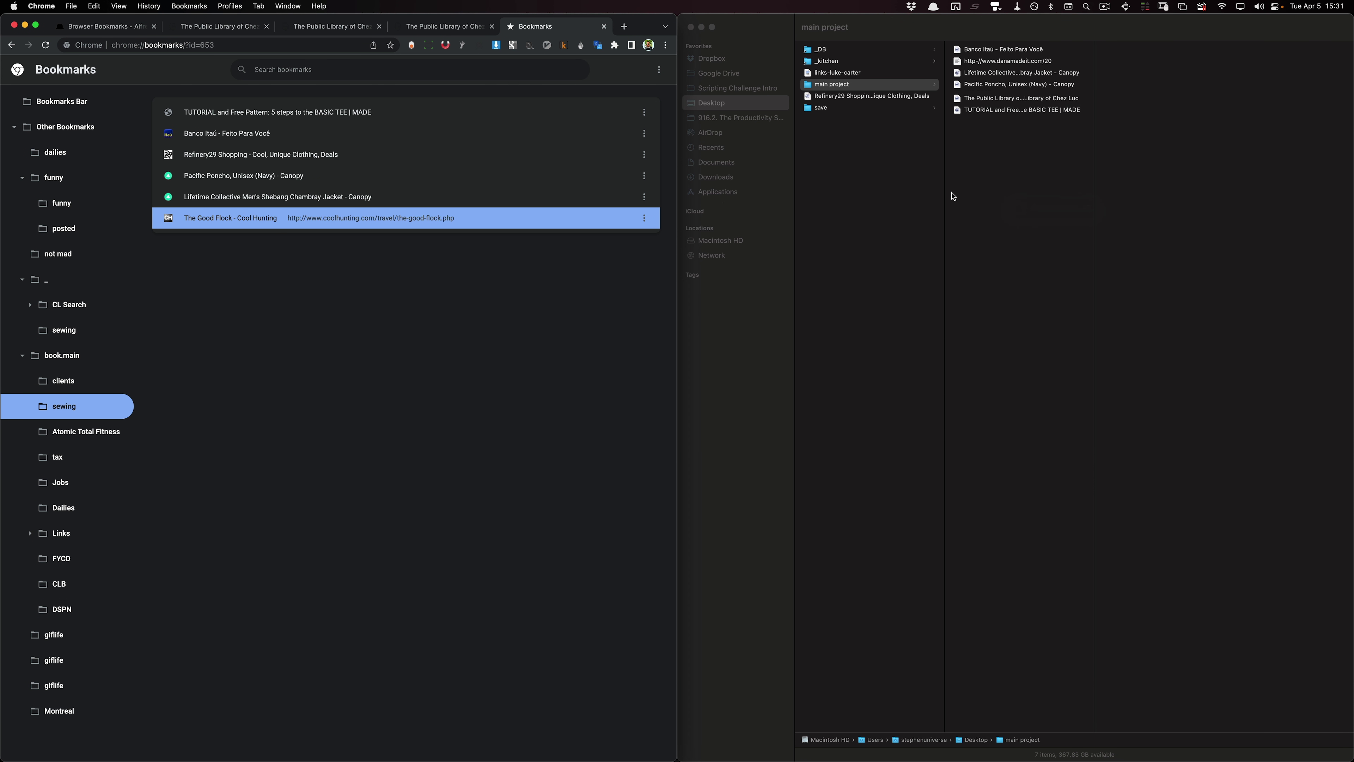